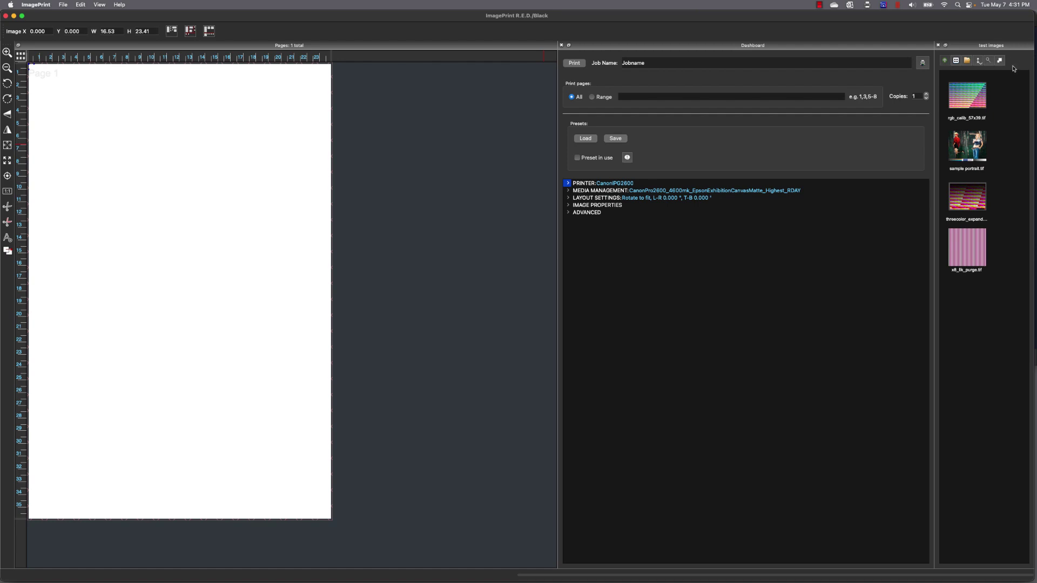
Replace the far-right test images panel with a new image browser docked left of the Dashboard
left_click(938, 45)
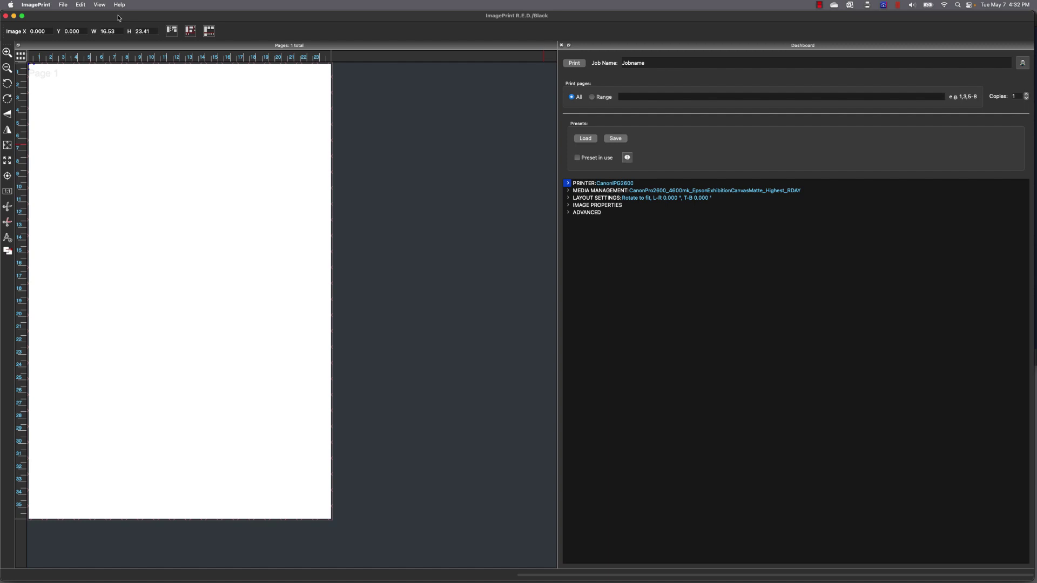
left_click(98, 6)
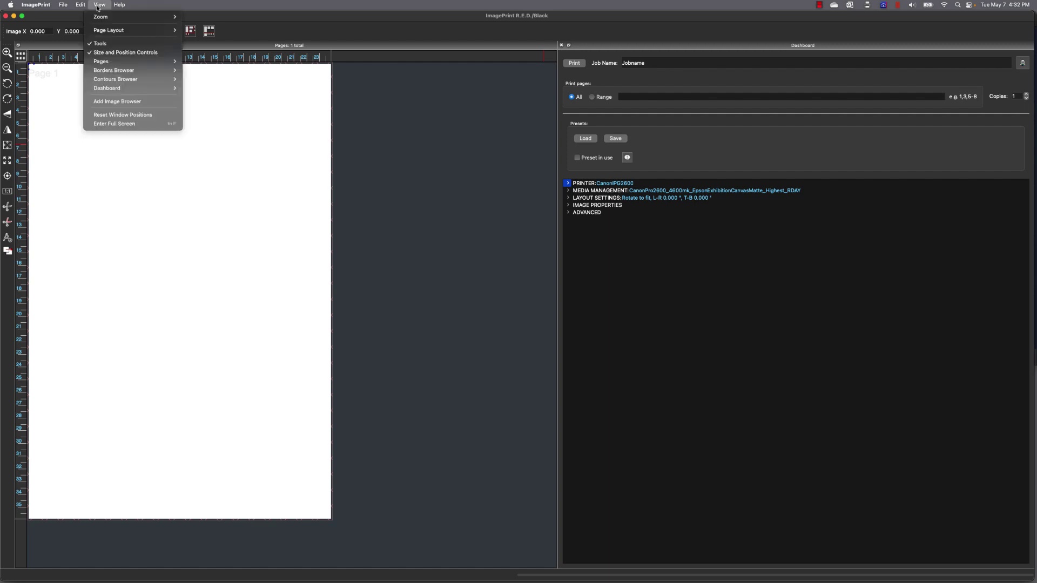
left_click(111, 101)
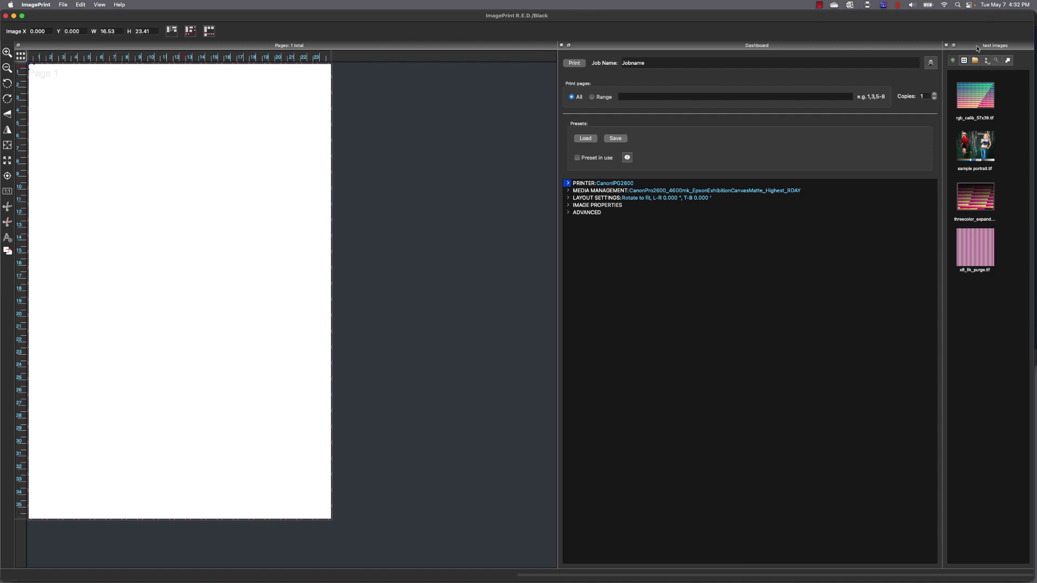
left_click_drag(978, 49, 560, 144)
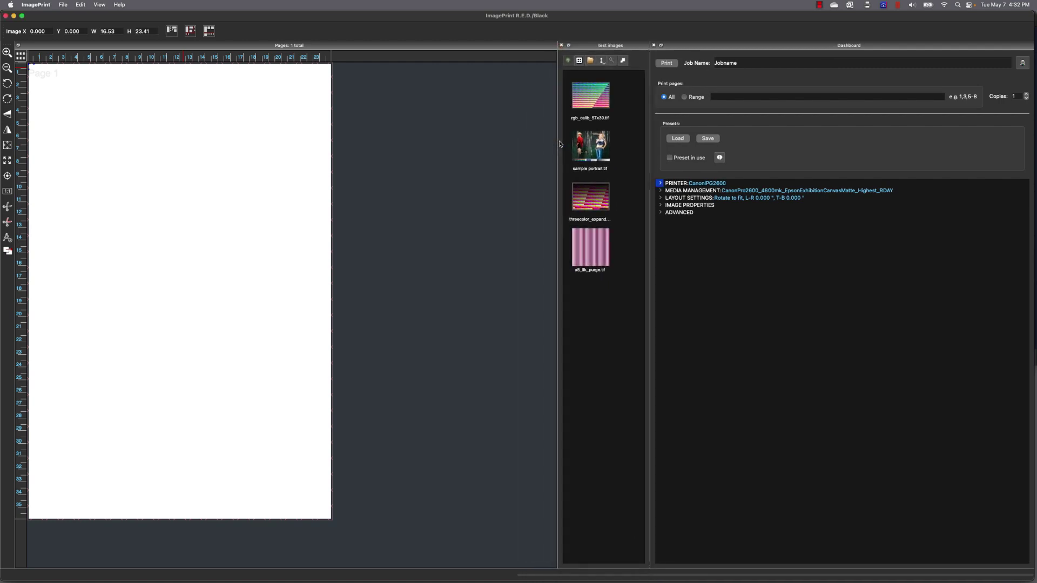
Load Desktop > Demo Images > Canon Approved Images into the image browser
left_click(589, 61)
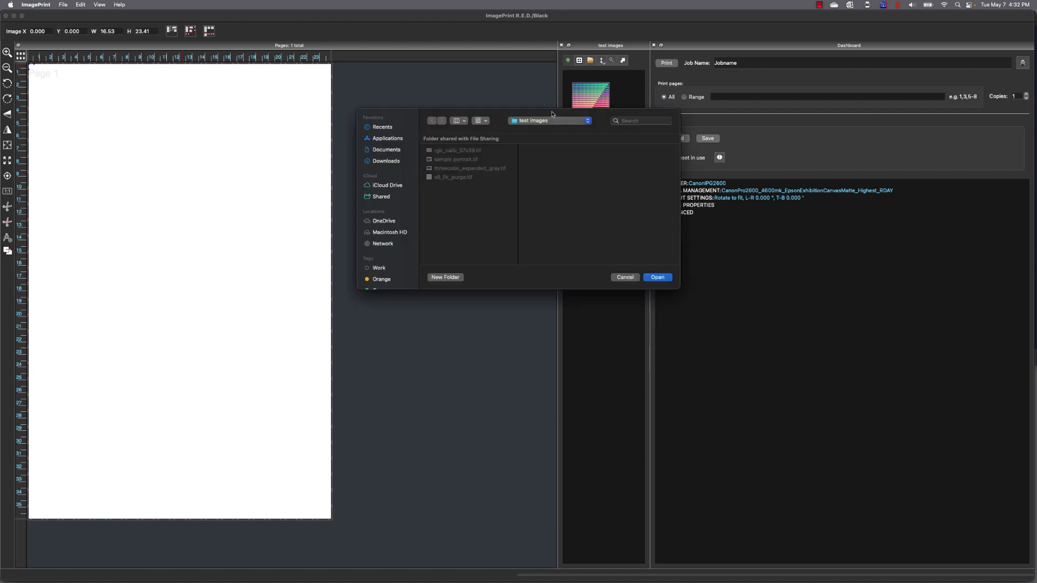
left_click(542, 122)
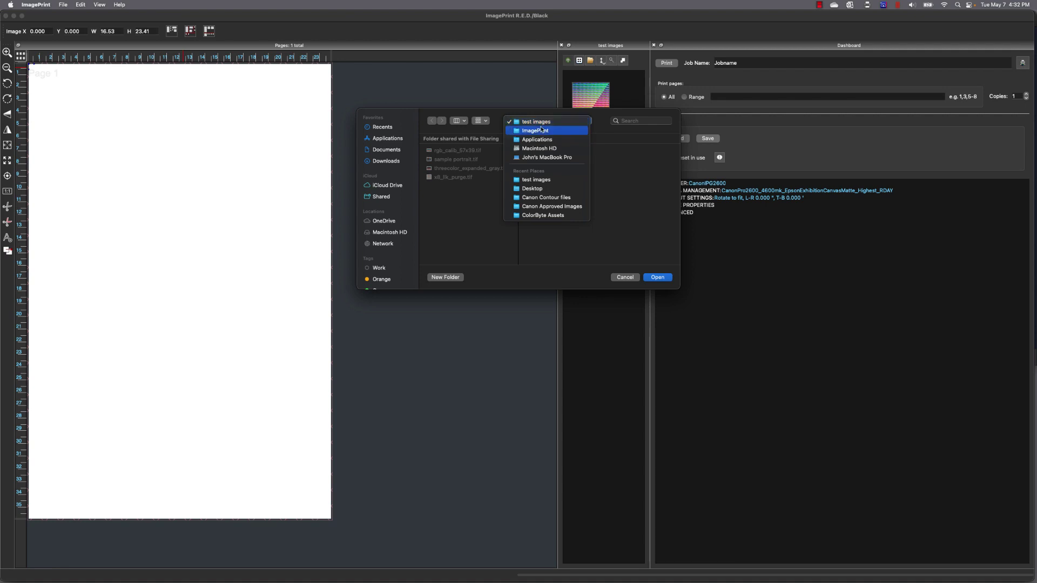
left_click(539, 188)
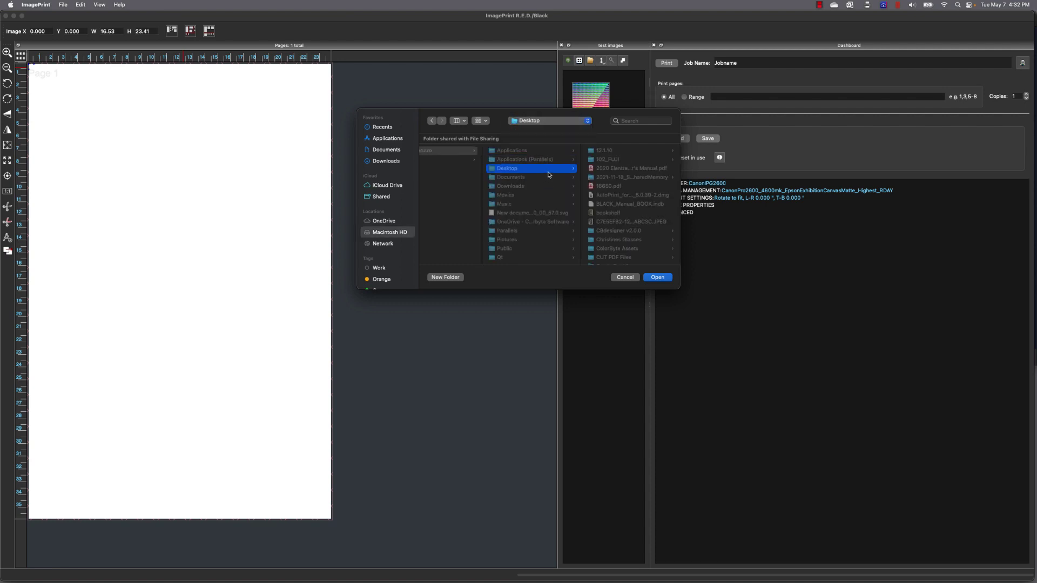
scroll(623, 214, "down", 5)
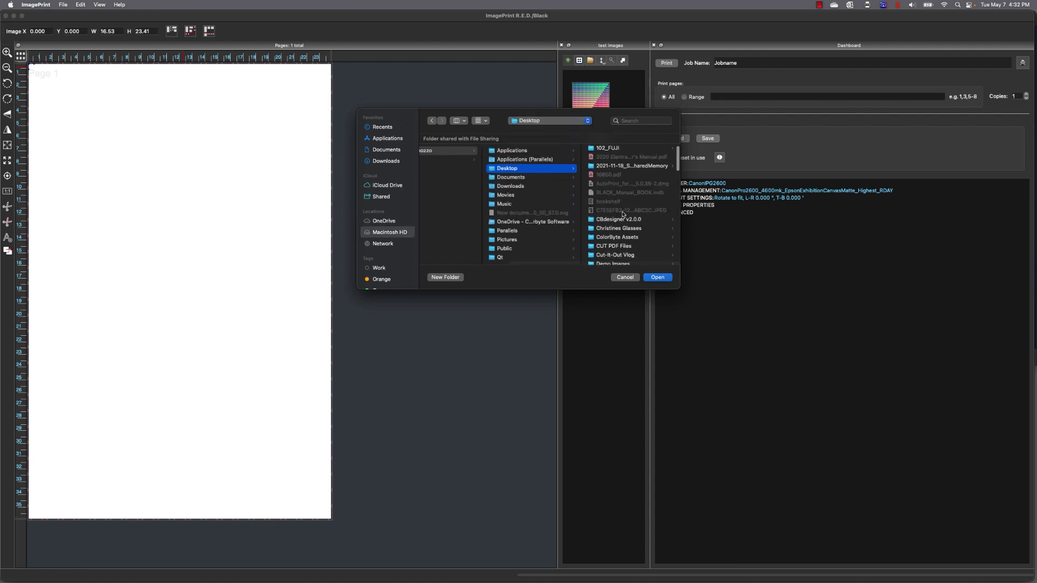
left_click(621, 206)
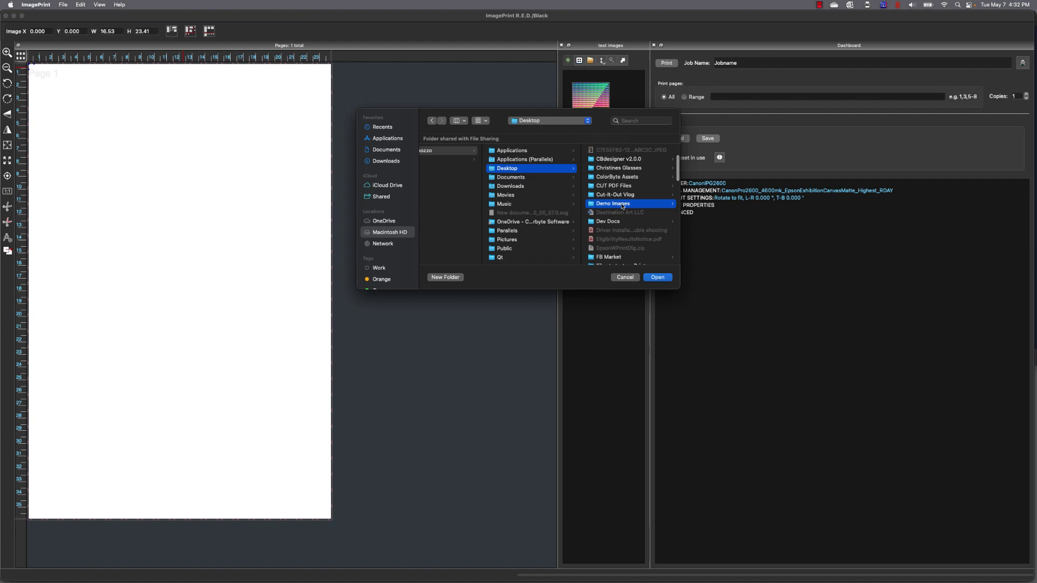
scroll(641, 227, "down", 5)
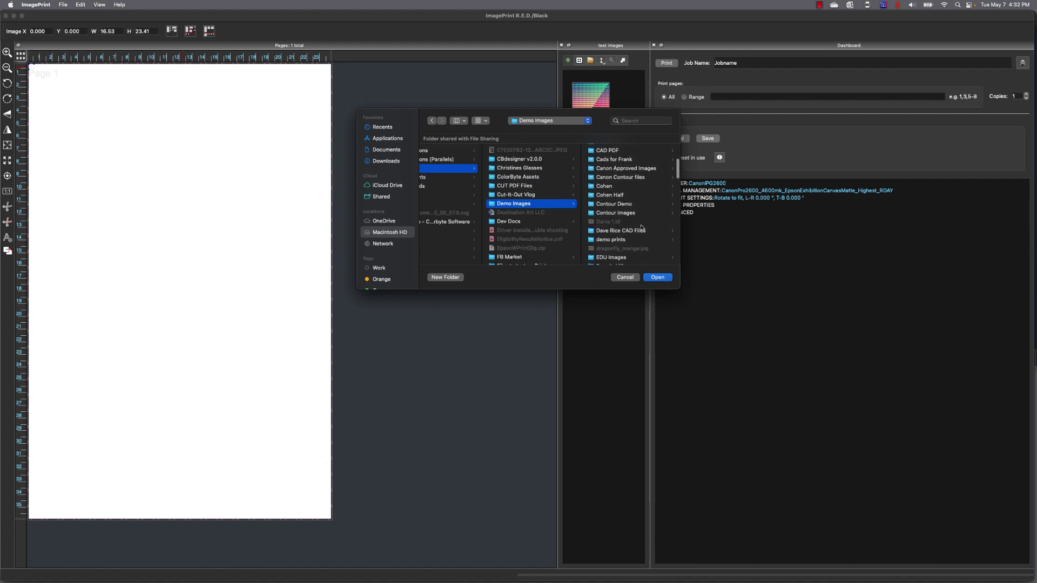
left_click(625, 168)
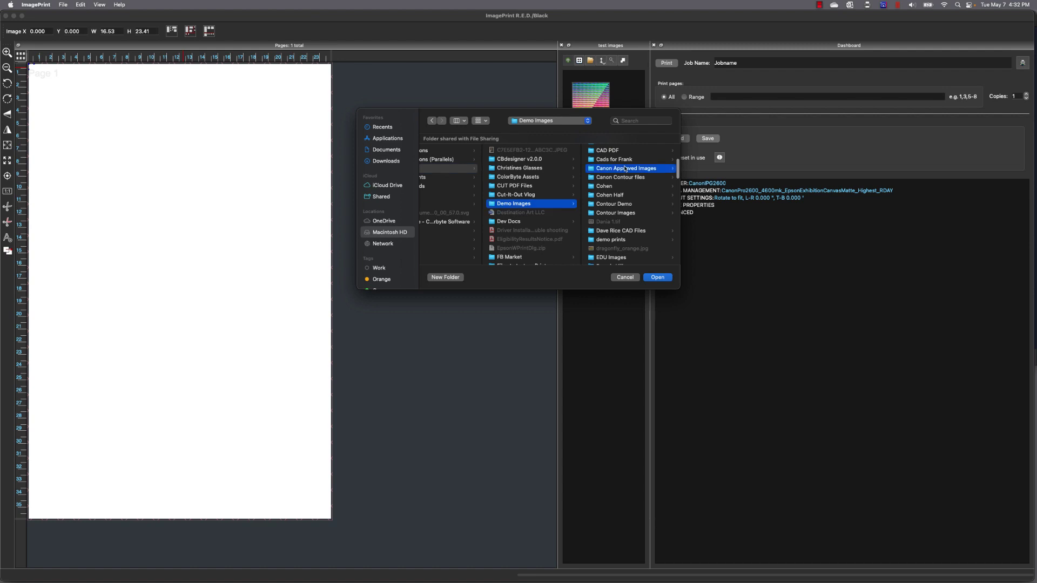
left_click(656, 278)
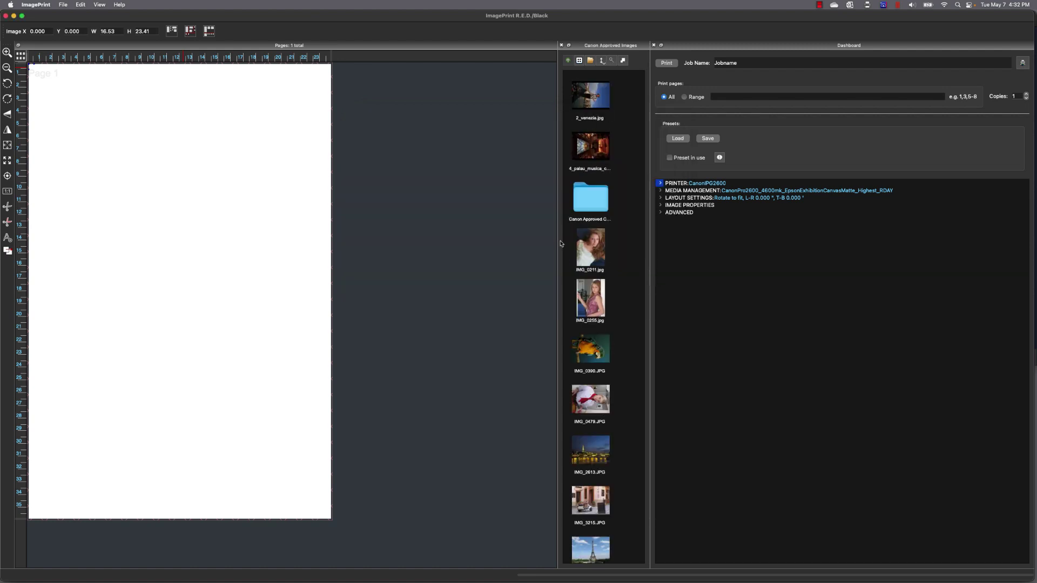
Widen the image browser to two thumbnail columns and expand the Dashboard's PRINTER section
left_click_drag(557, 240, 490, 242)
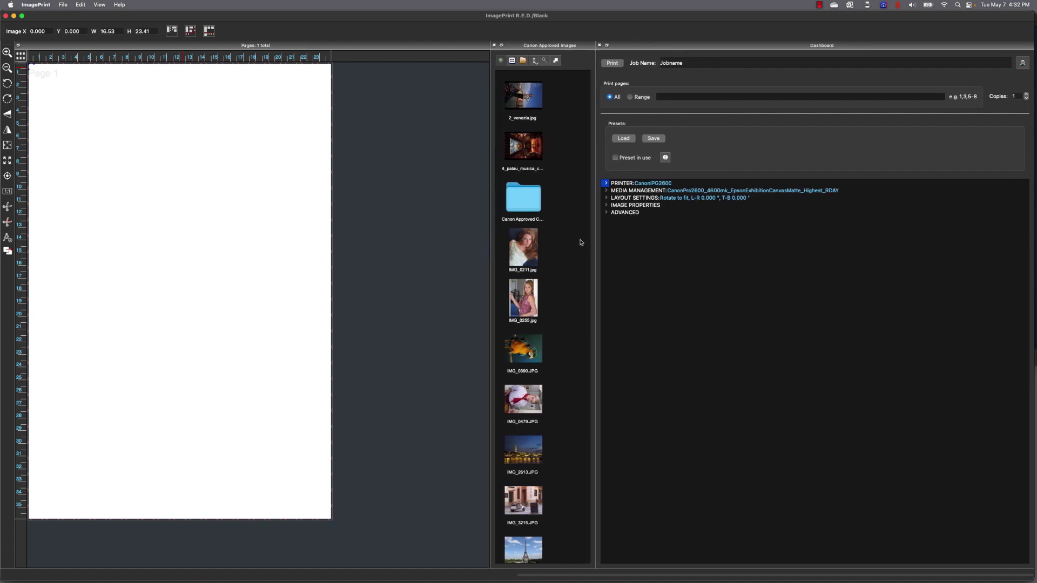
left_click_drag(595, 241, 615, 240)
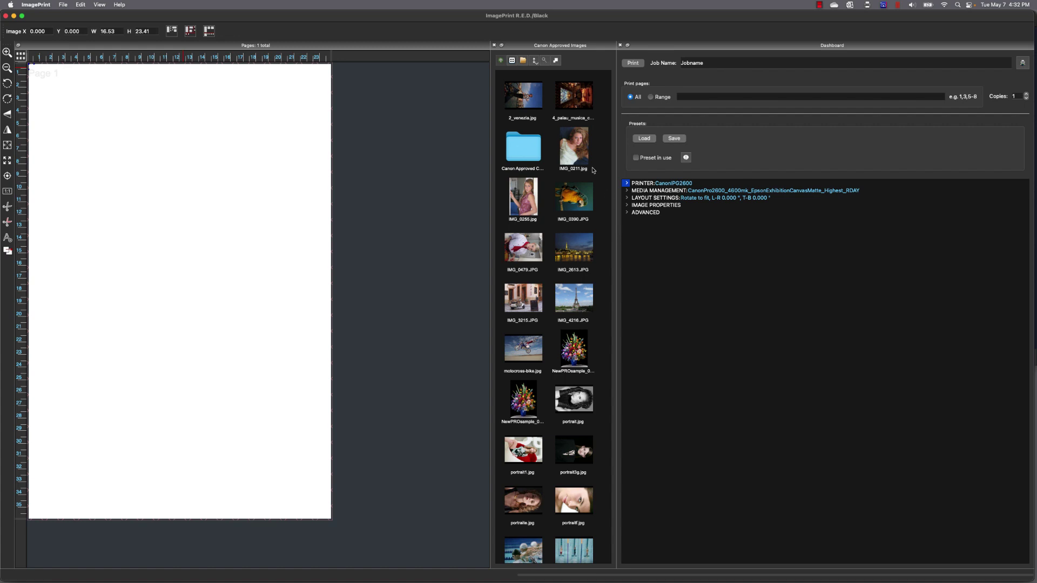
left_click(627, 183)
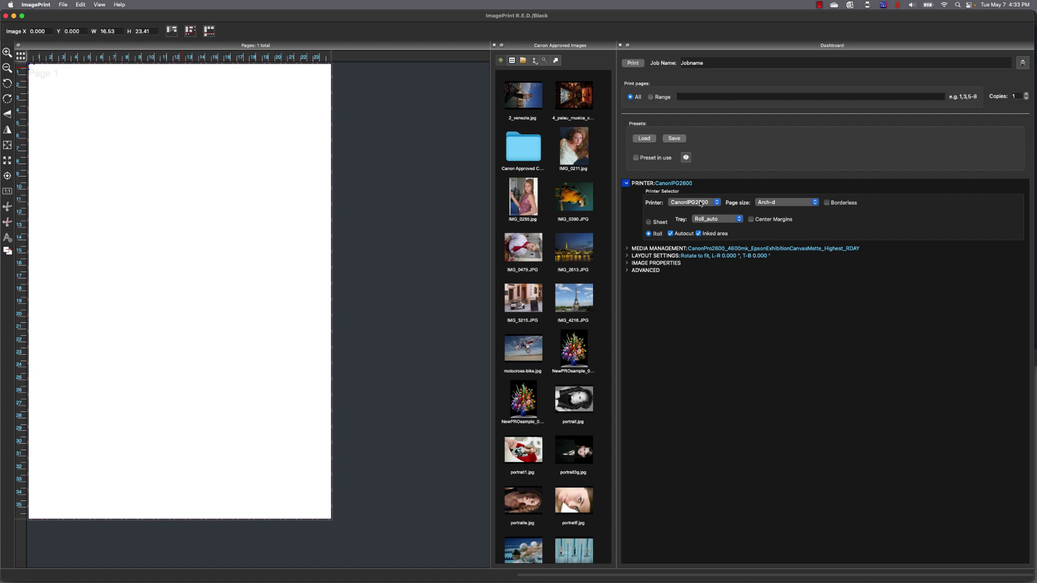
Keep Arch-d as the CanonIPG2600 page size, with borderless printing left off
left_click(815, 203)
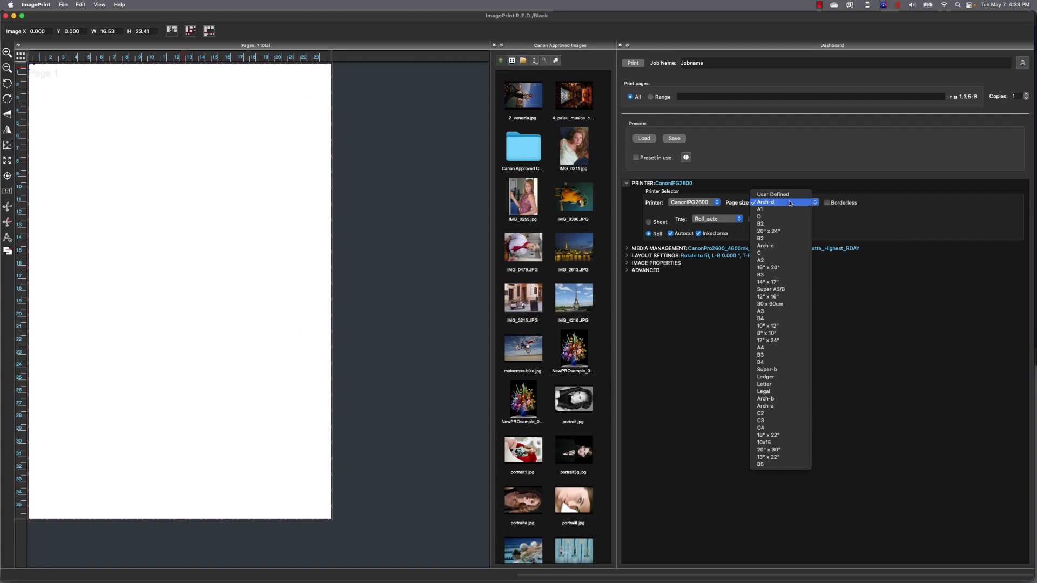
left_click(790, 203)
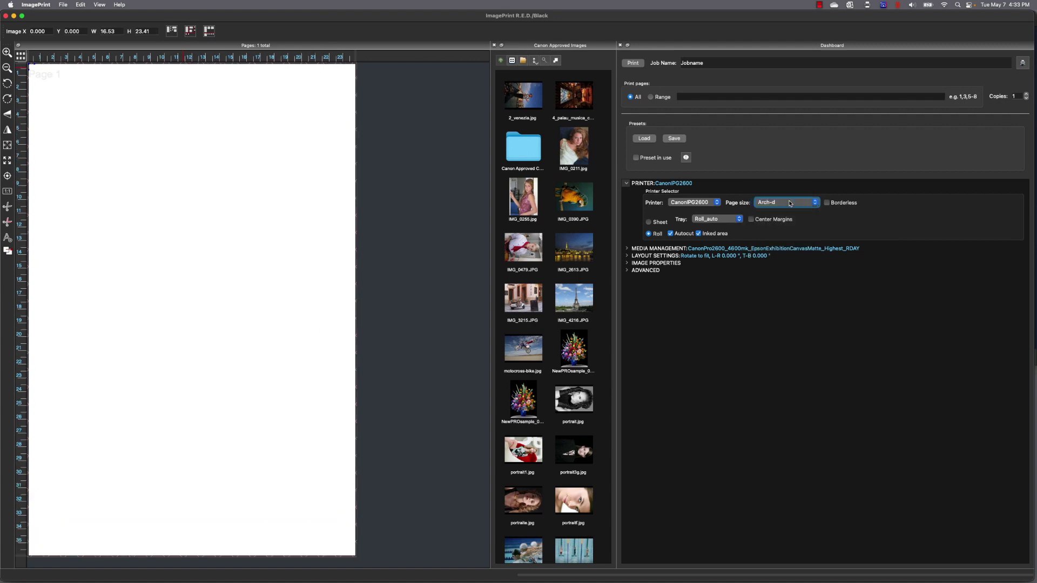
left_click(827, 203)
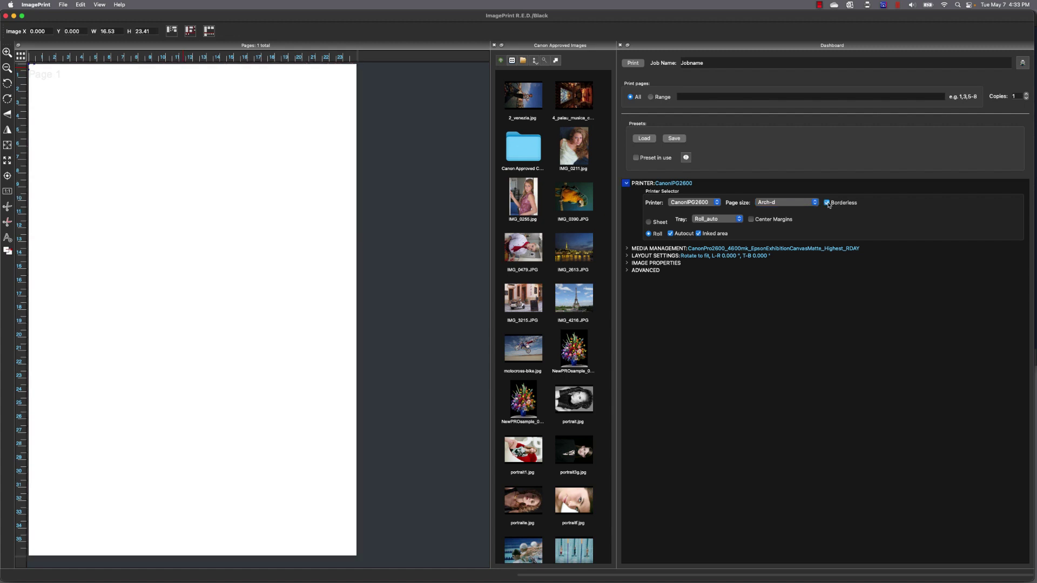
left_click(827, 203)
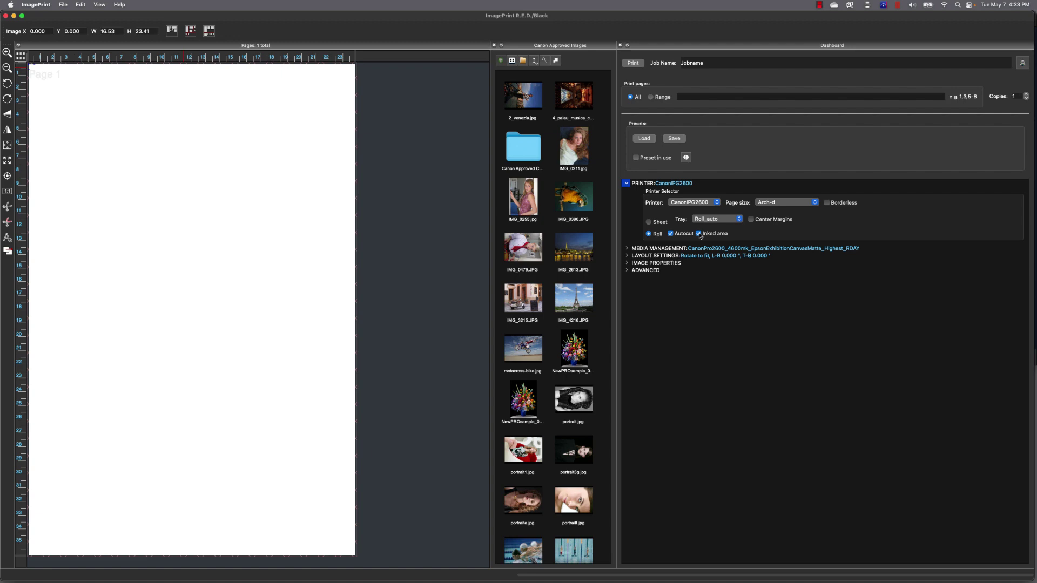
Choose Photo black ink, Canon Photo Pro Luster media and Daylight lighting, then apply the profile
left_click(627, 250)
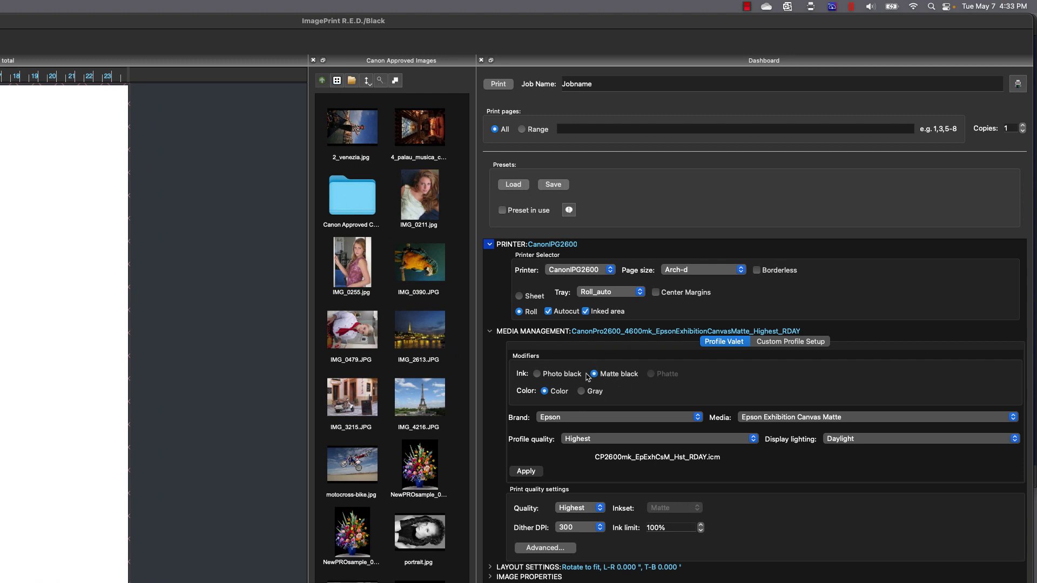
left_click(537, 375)
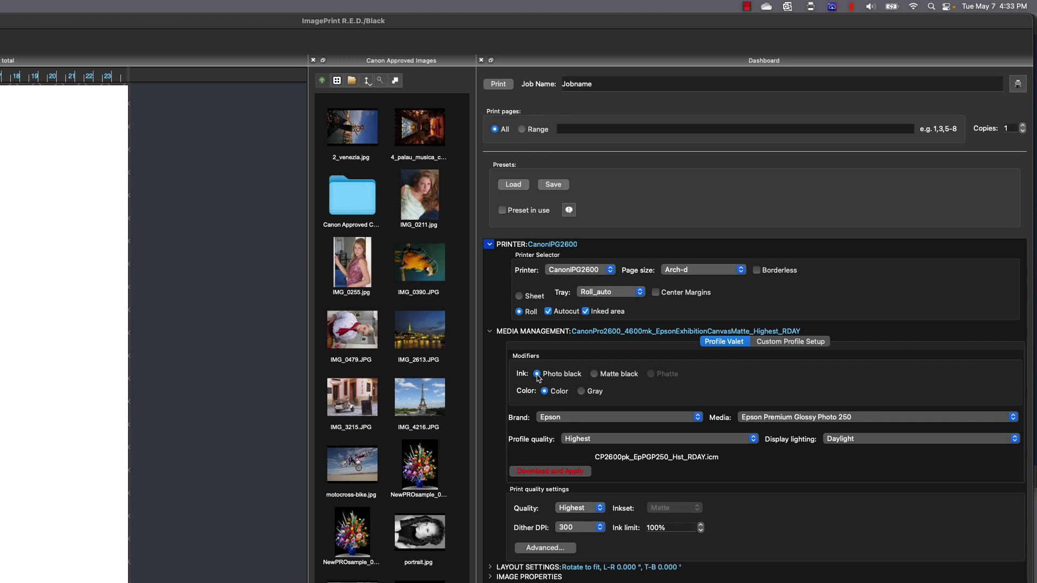
left_click(574, 419)
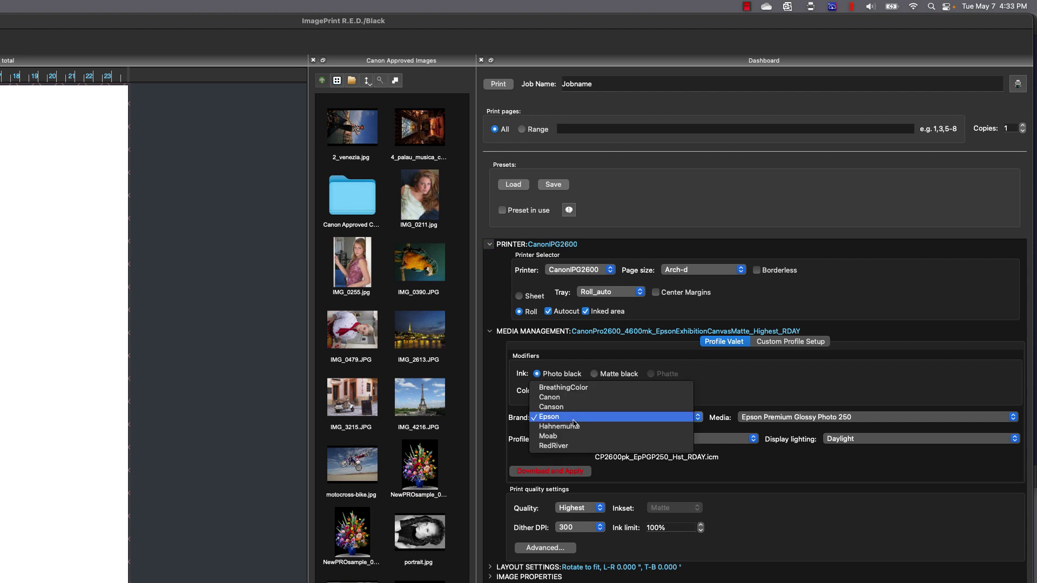
left_click(571, 403)
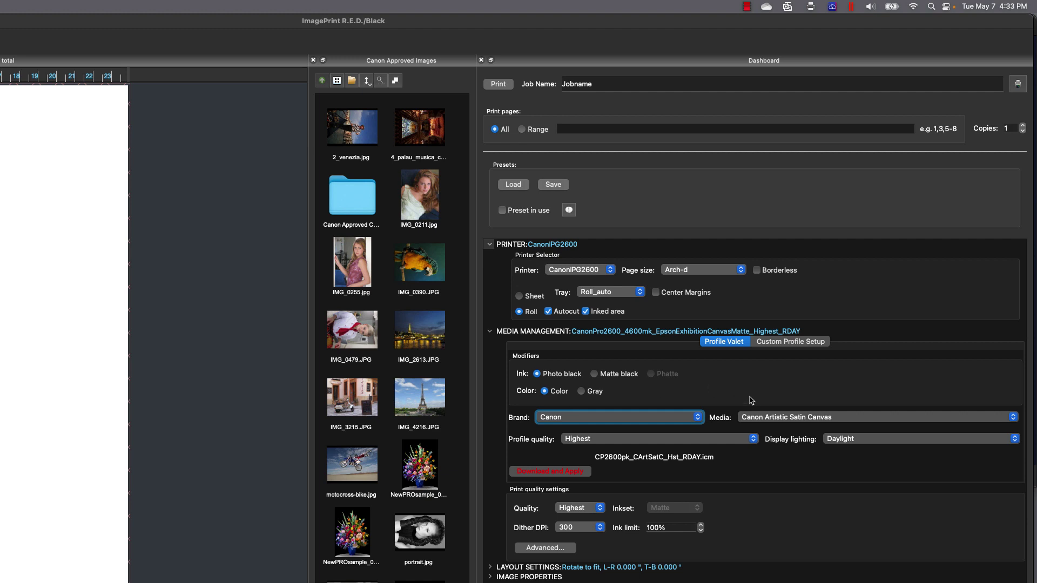
left_click(774, 418)
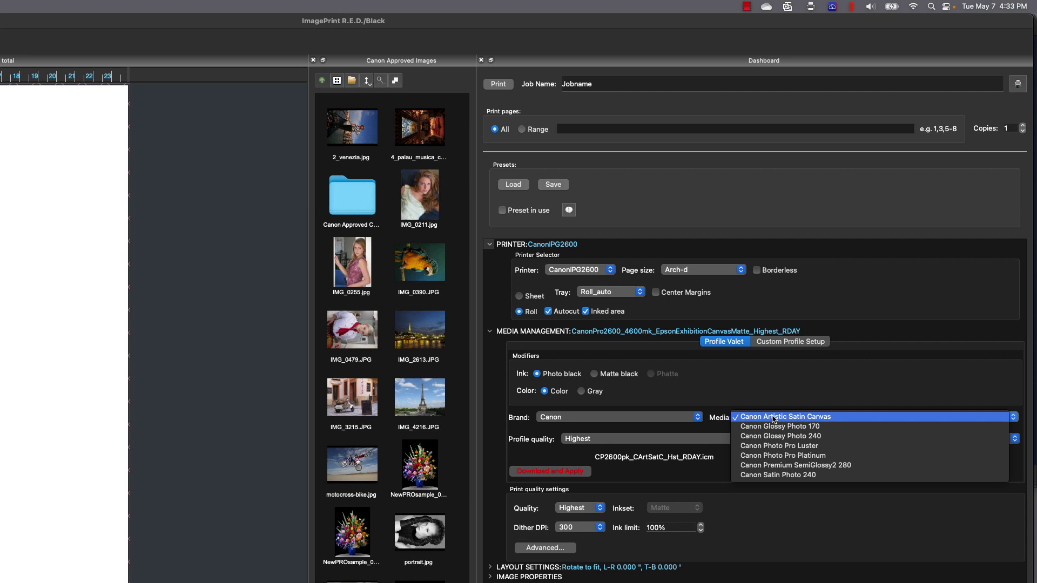
left_click(782, 446)
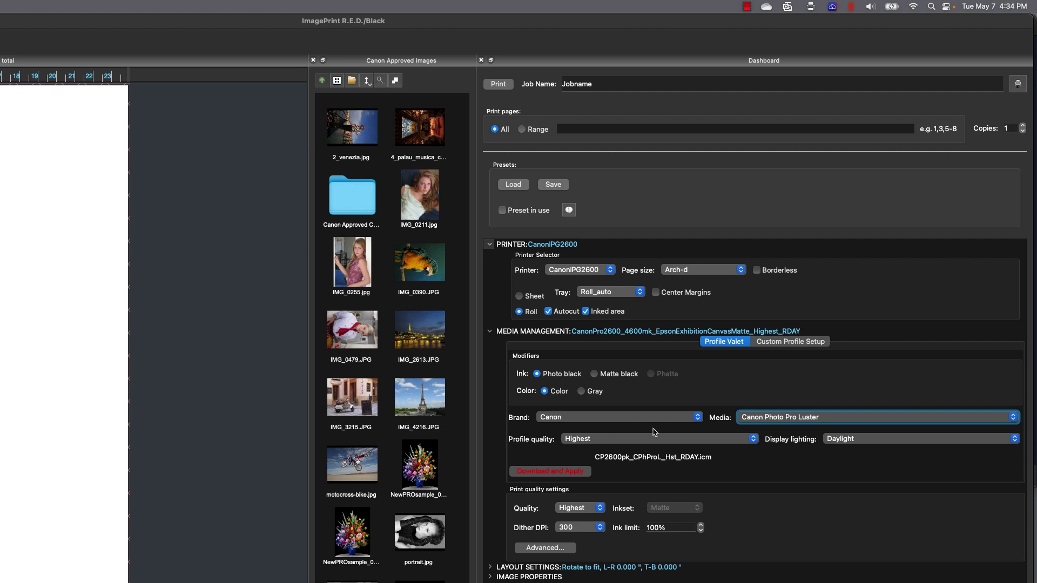
left_click(866, 440)
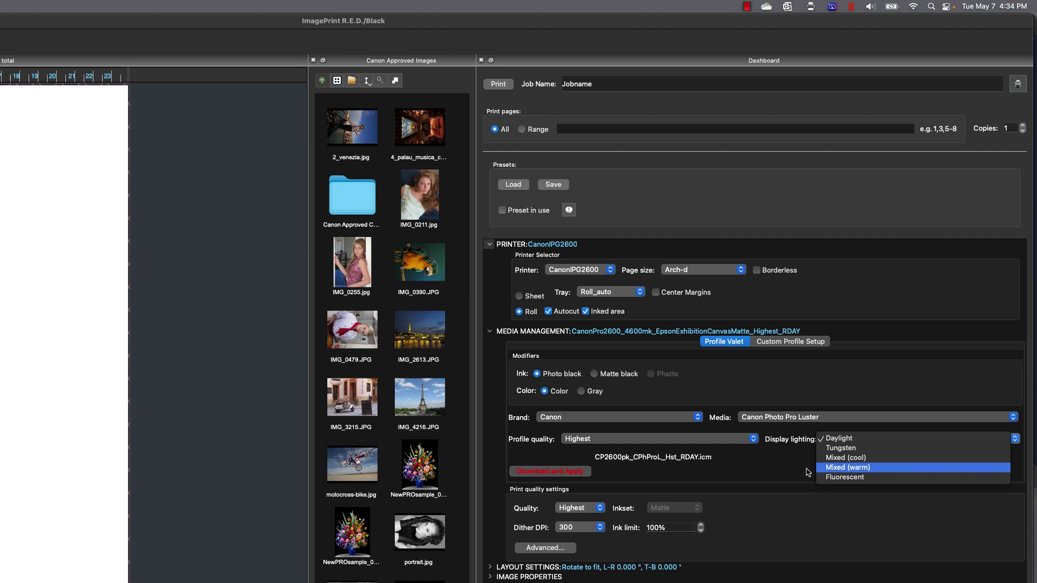
left_click(758, 465)
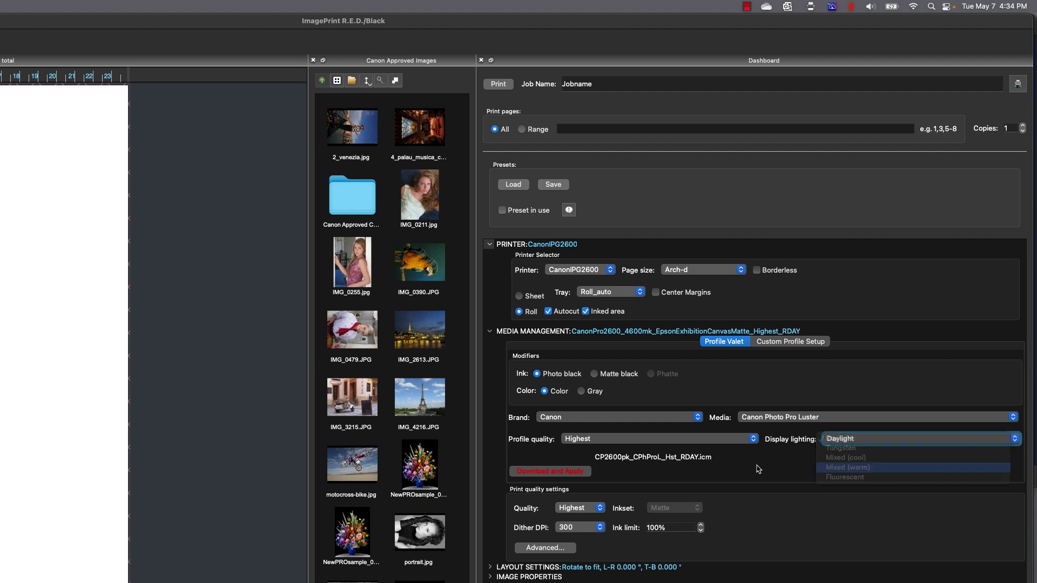
left_click(543, 472)
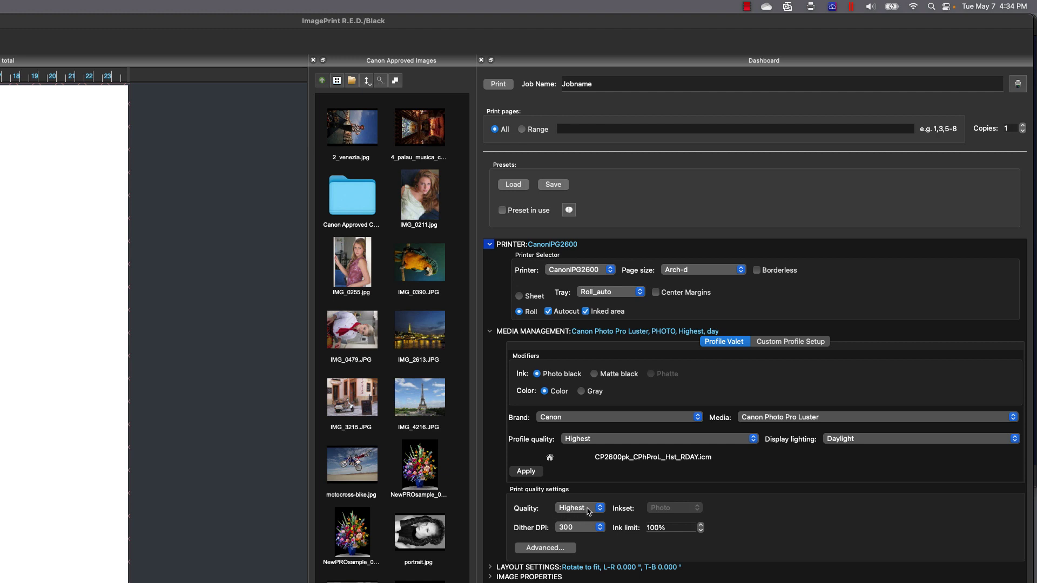
Set Dither DPI to 600 and confirm Canon Photo Paper Pro Luster in Advanced paper options
left_click(600, 528)
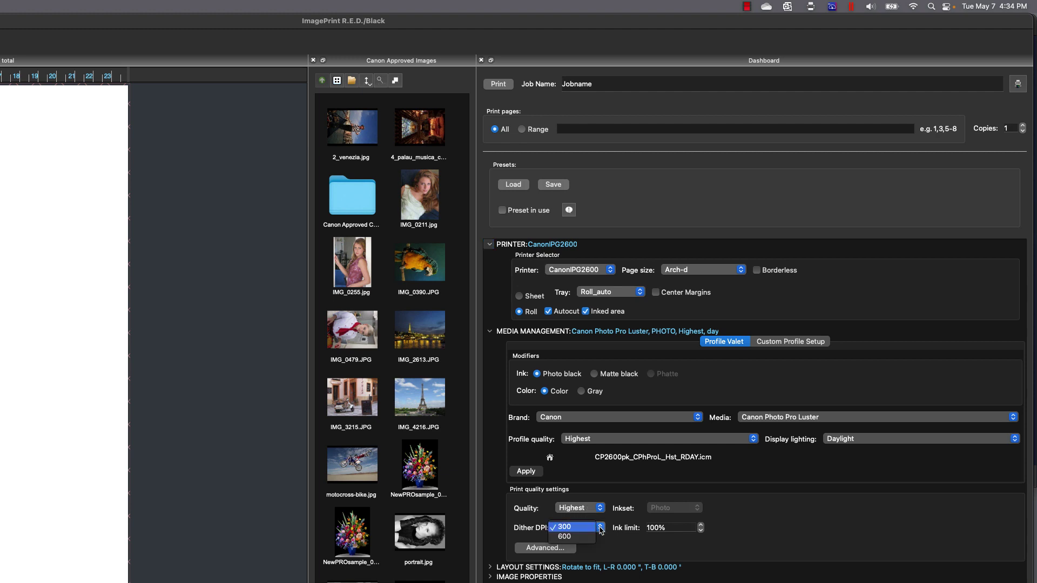
left_click(577, 537)
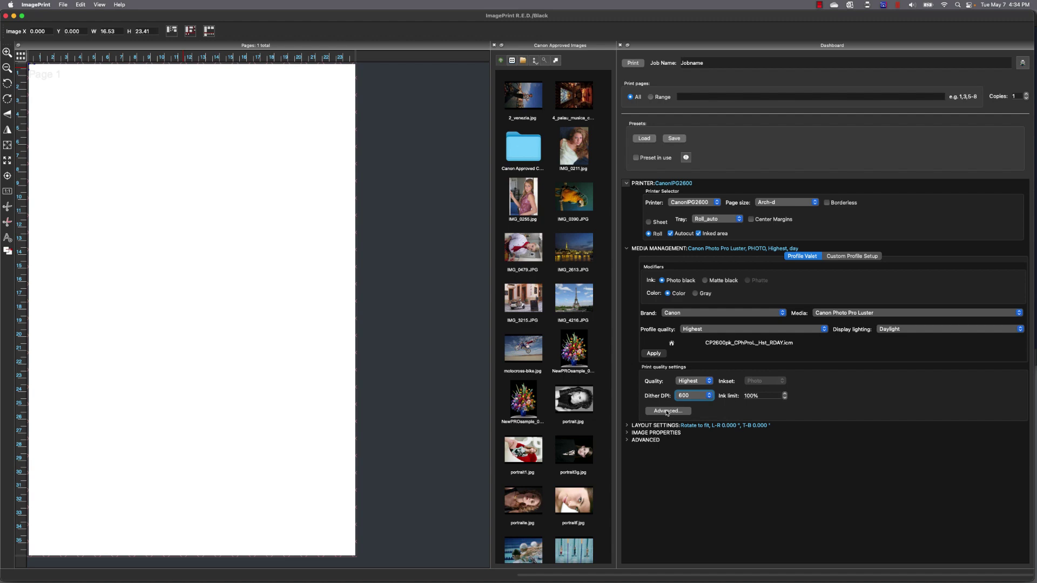
left_click(667, 411)
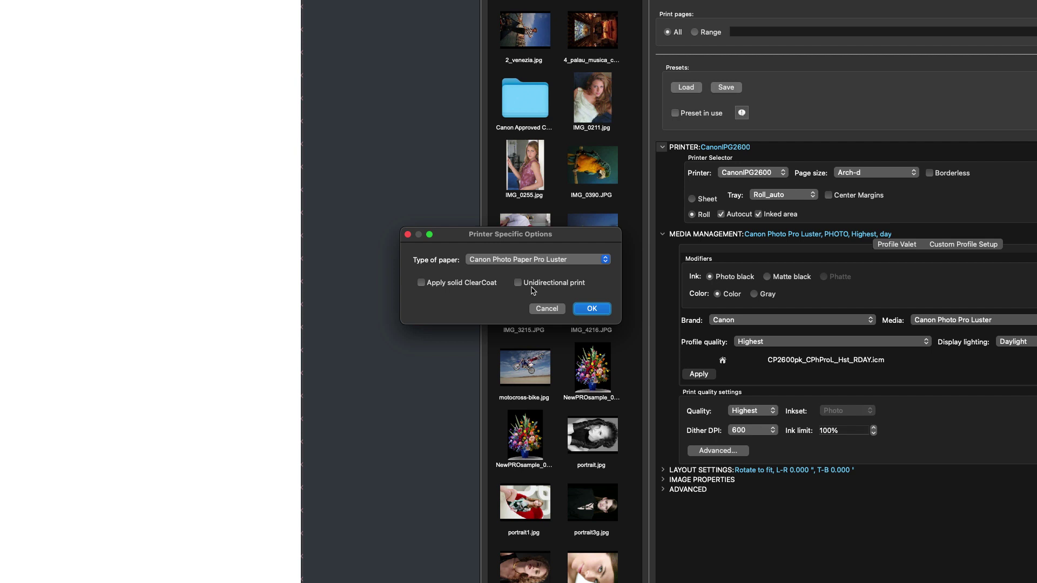
left_click(591, 309)
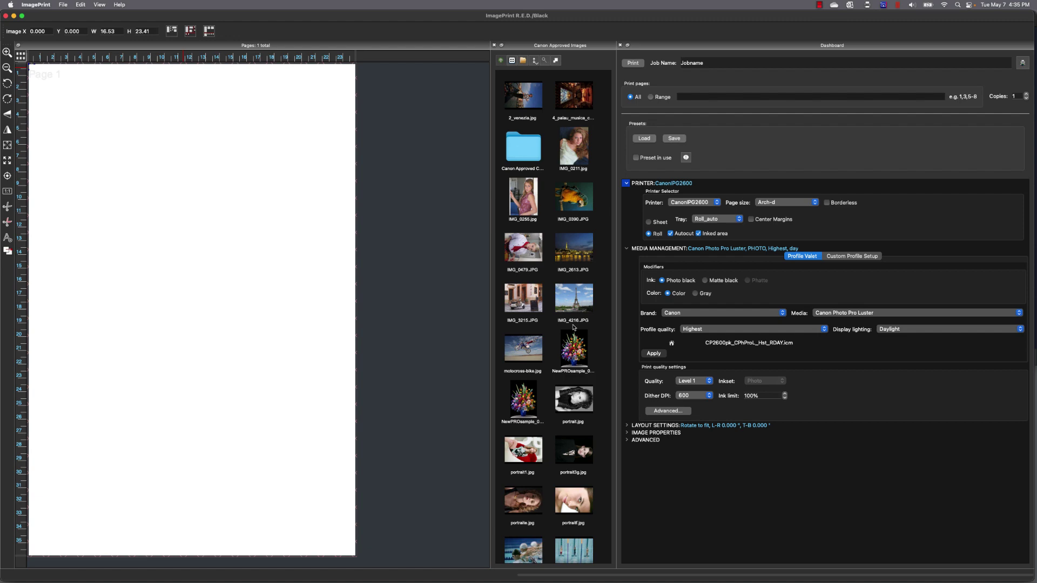
Place NewPROsample_01_flower.jpg on Page 1 and set its width to 7.00
left_click_drag(573, 350, 223, 292)
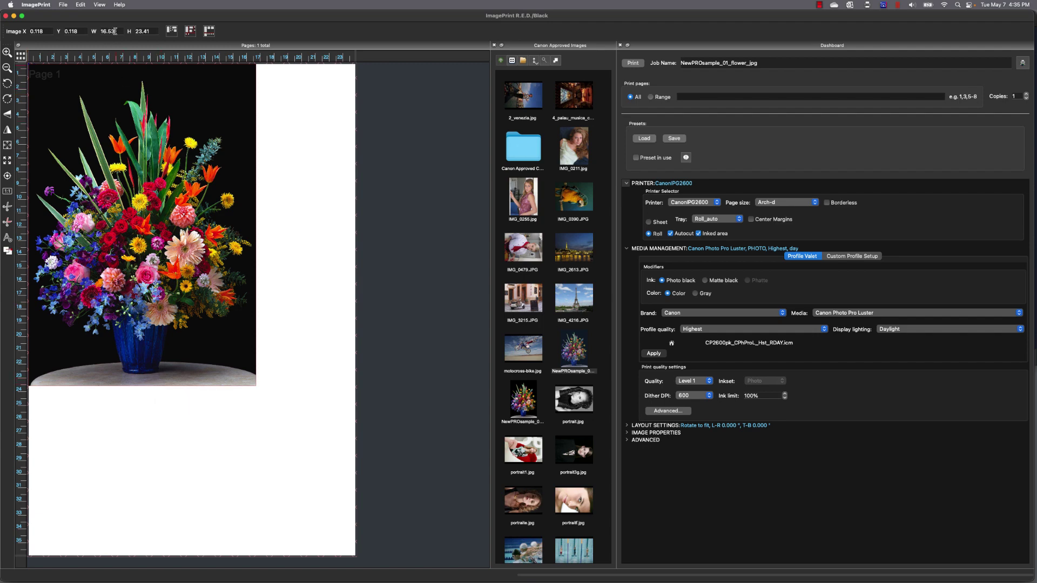
left_click_drag(115, 31, 100, 33)
type("7")
key("Return")
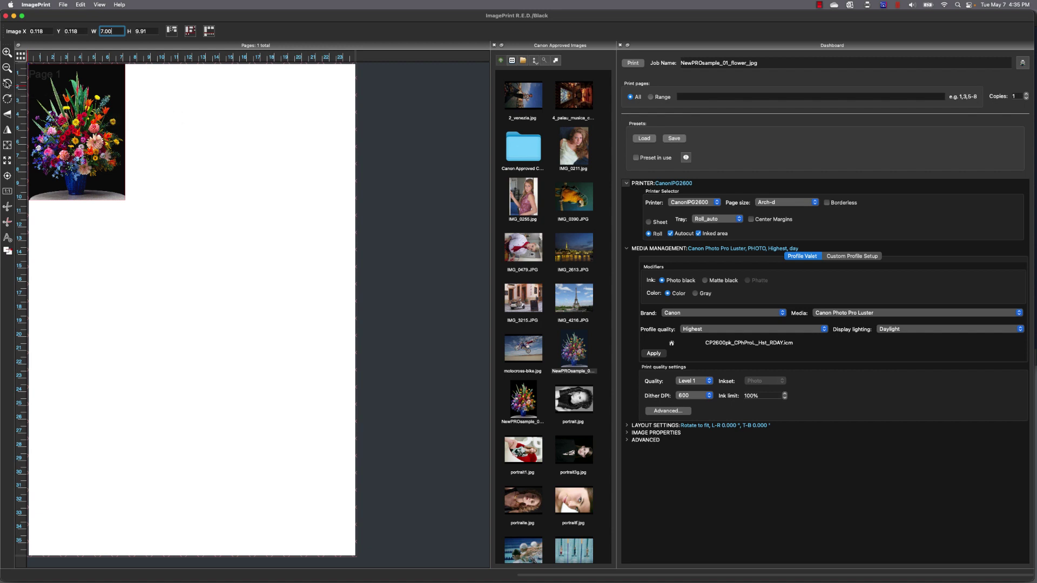
Rotate the flower photo 90° so it sits at 9.91 × 7.00
left_click(7, 84)
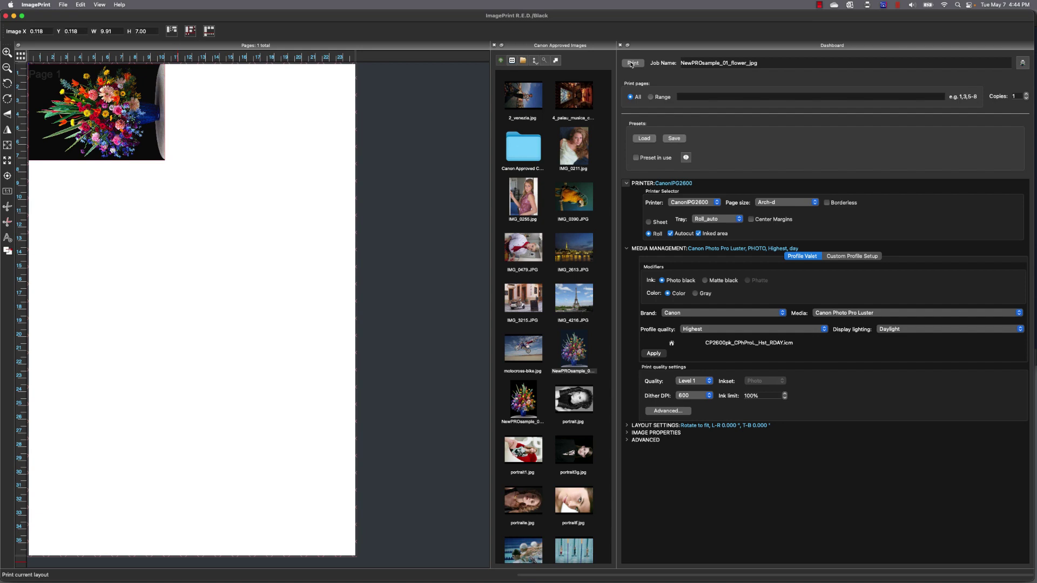
Print the flower layout and view the job in the CanonIPG2600 SpoolFace queue
left_click(631, 65)
left_click(1022, 63)
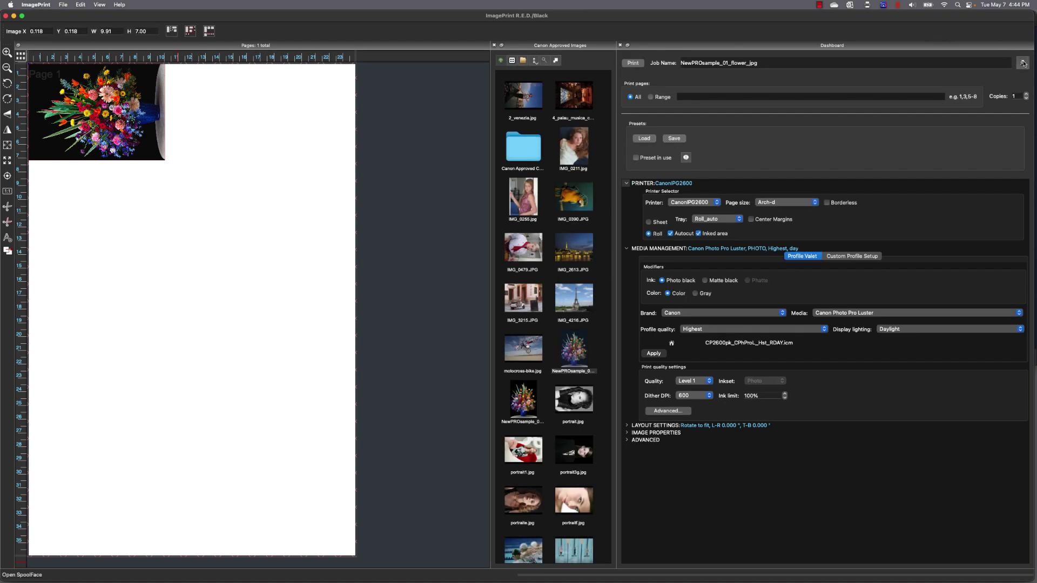